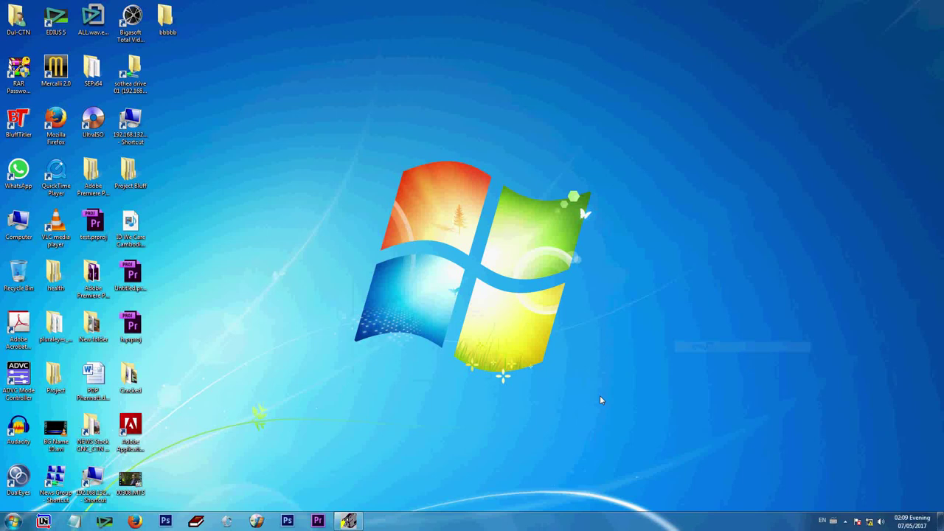
- Launch Premiere Pro from the taskbar and refresh the desktop while it loads
{"action": "left_click", "coordinate": [317, 522]}
{"action": "right_click", "coordinate": [371, 358]}
{"action": "left_click", "coordinate": [391, 387]}
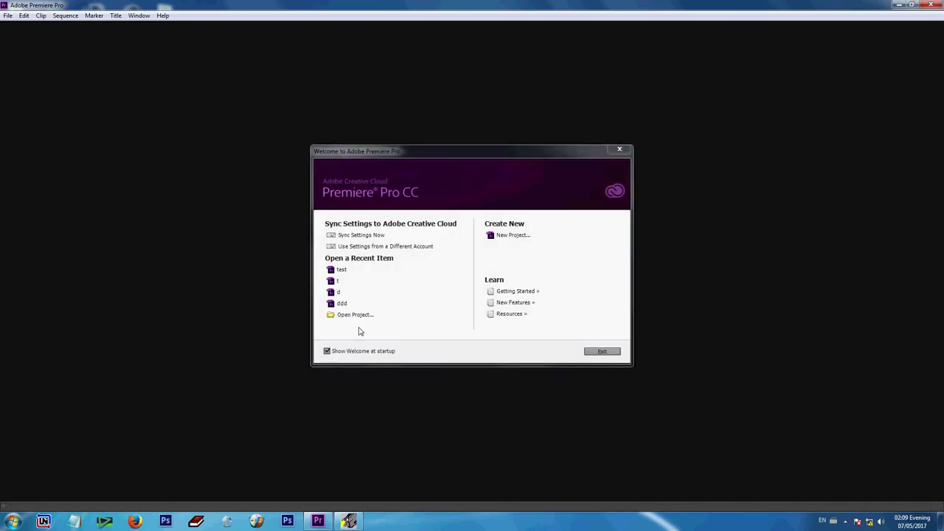
- Create a new Premiere Pro project named 'square'
{"action": "left_click", "coordinate": [511, 236]}
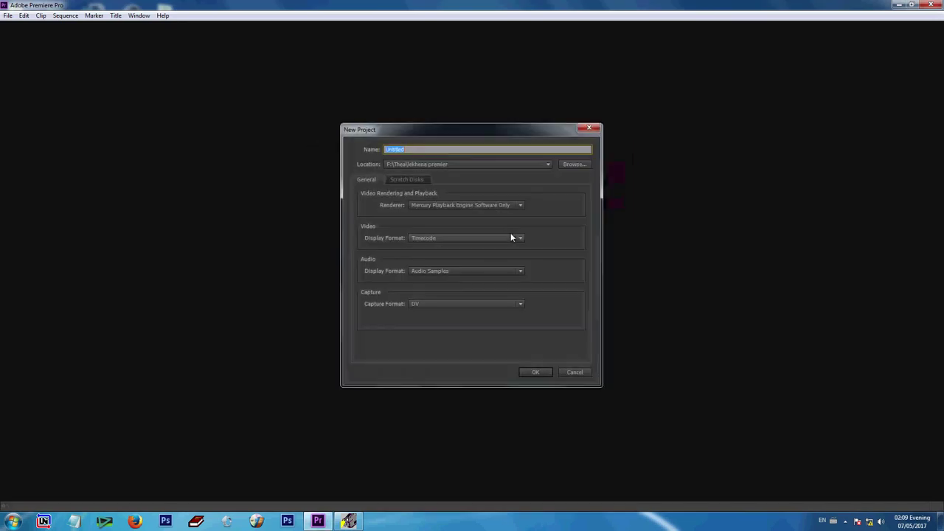
{"action": "type", "text": "square"}
{"action": "type", "text": "qua"}
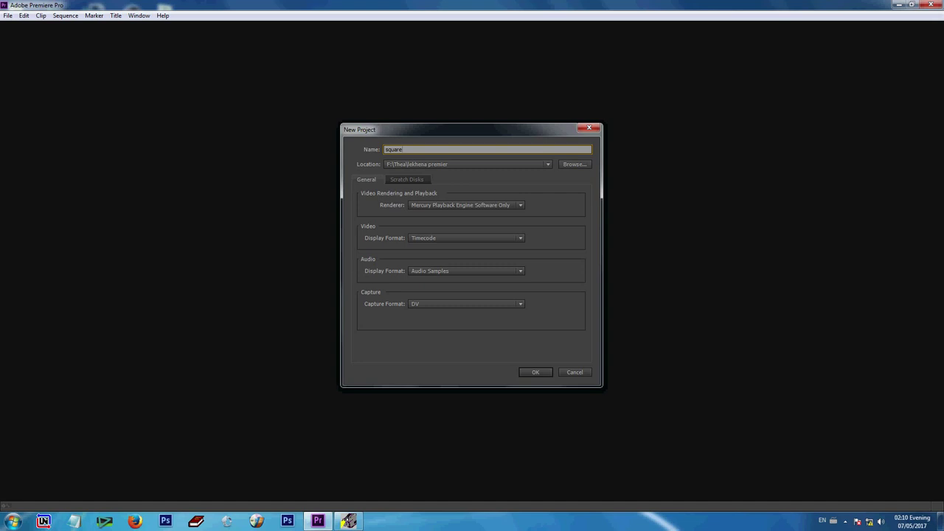
{"action": "key", "text": "Return"}
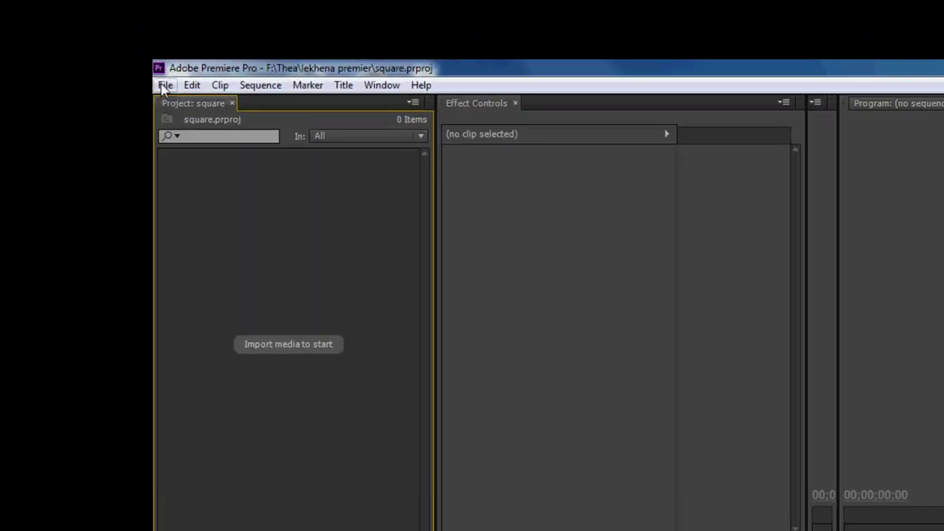
- Add a new sequence named 'video' using the HDV 1080p preset
{"action": "left_click", "coordinate": [7, 16]}
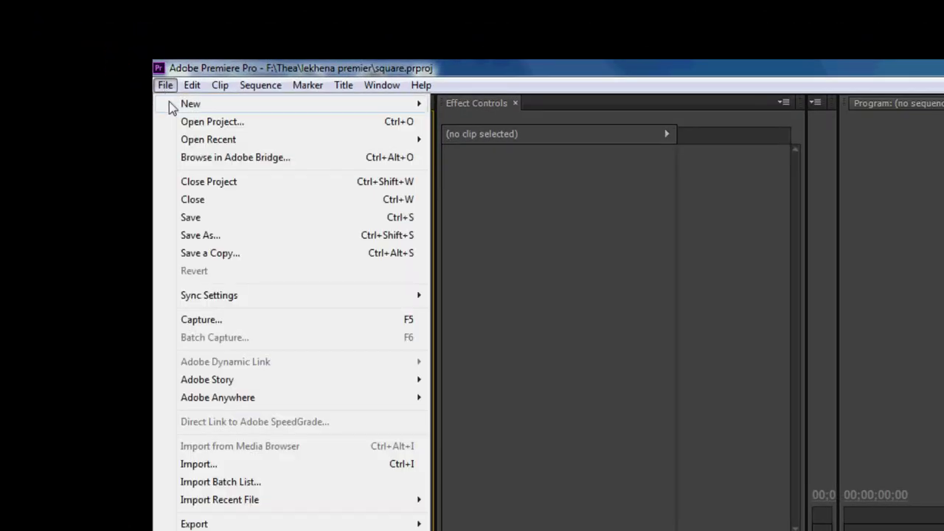
{"action": "mouse_move", "coordinate": [171, 104]}
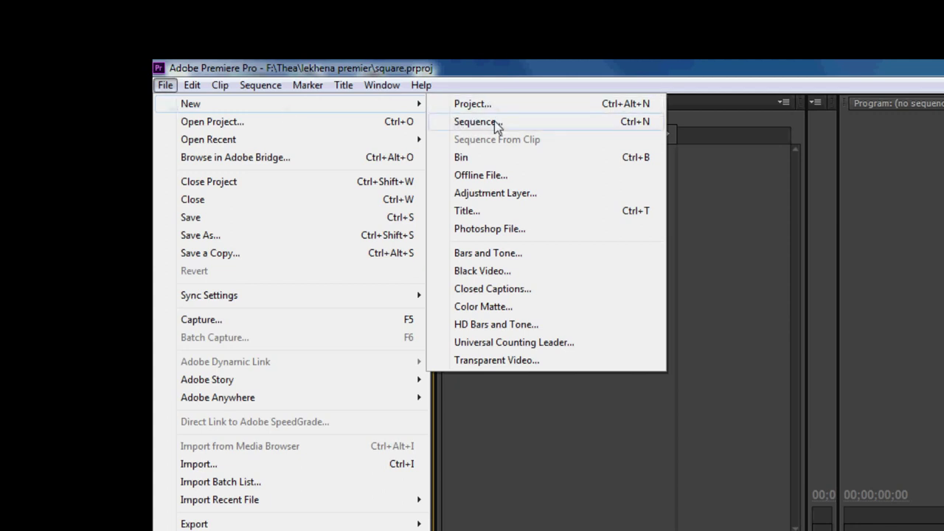
{"action": "left_click", "coordinate": [477, 122]}
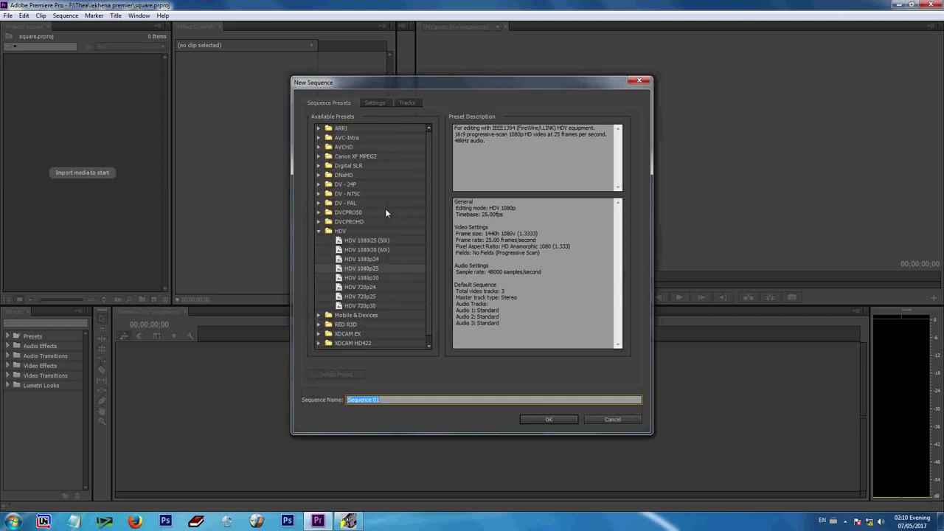
{"action": "type", "text": "video"}
{"action": "left_click", "coordinate": [545, 418]}
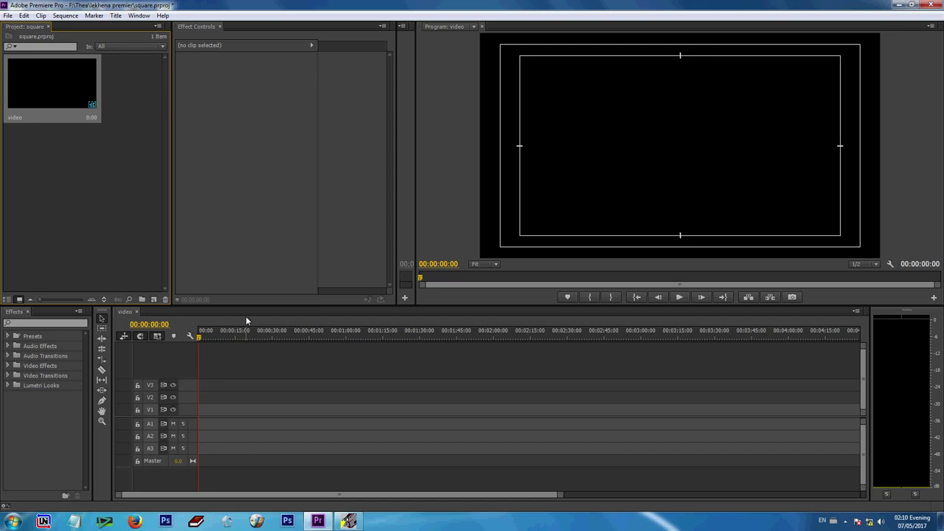
- Import 415_2629_01.MP4 from F:\TWM Oreginal\kosh reshey\Clip Ok and drag it onto the video timeline
{"action": "double_click", "coordinate": [42, 196]}
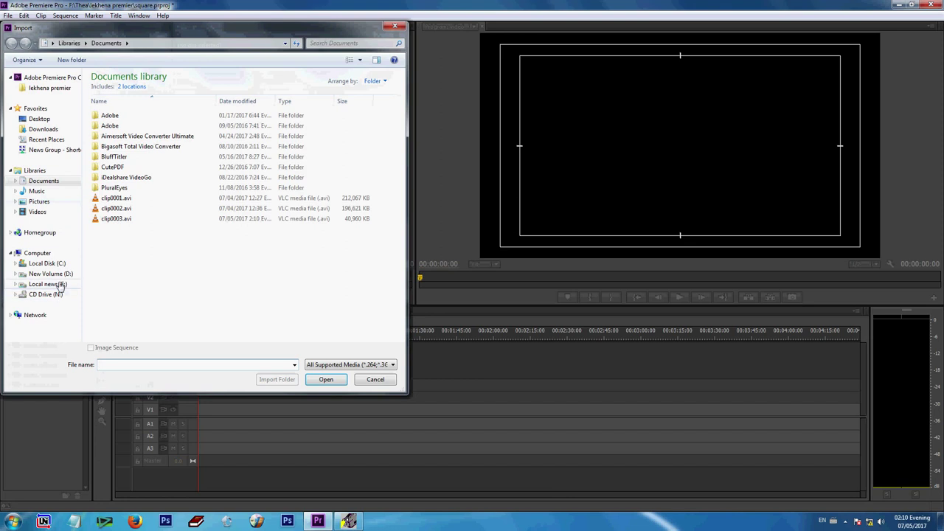
{"action": "left_click", "coordinate": [52, 273]}
{"action": "left_click", "coordinate": [55, 284]}
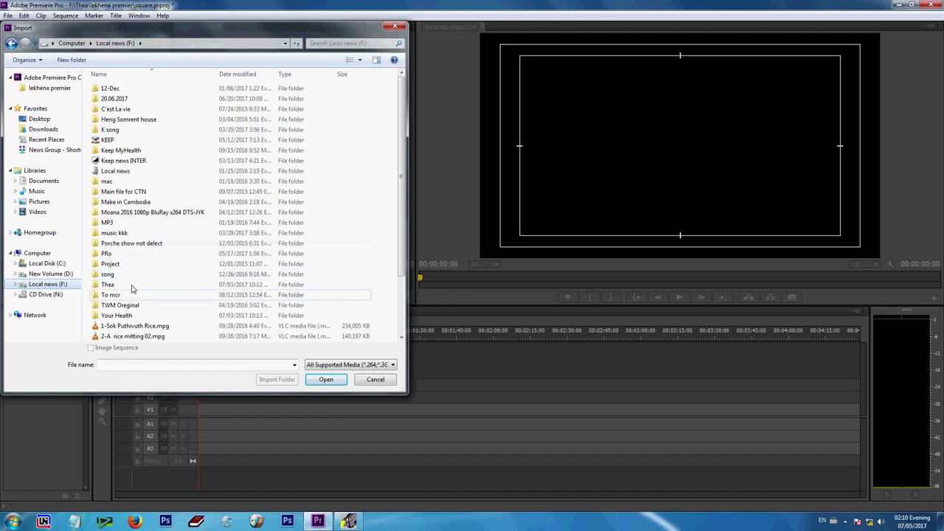
{"action": "double_click", "coordinate": [145, 305]}
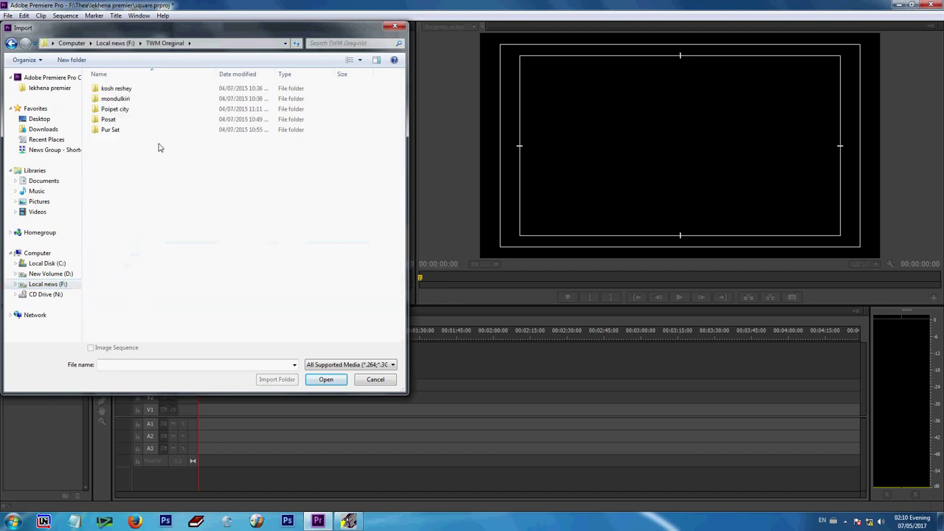
{"action": "double_click", "coordinate": [143, 89]}
{"action": "double_click", "coordinate": [144, 90]}
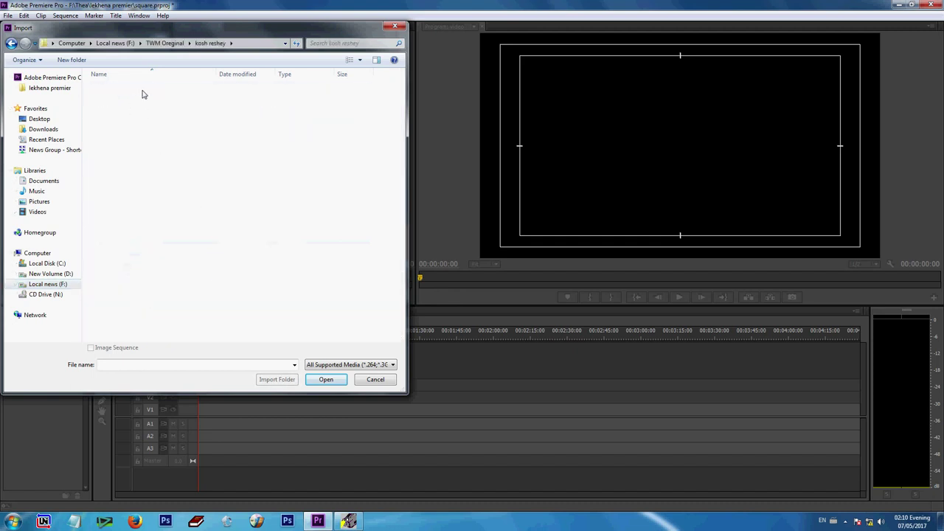
{"action": "double_click", "coordinate": [139, 96]}
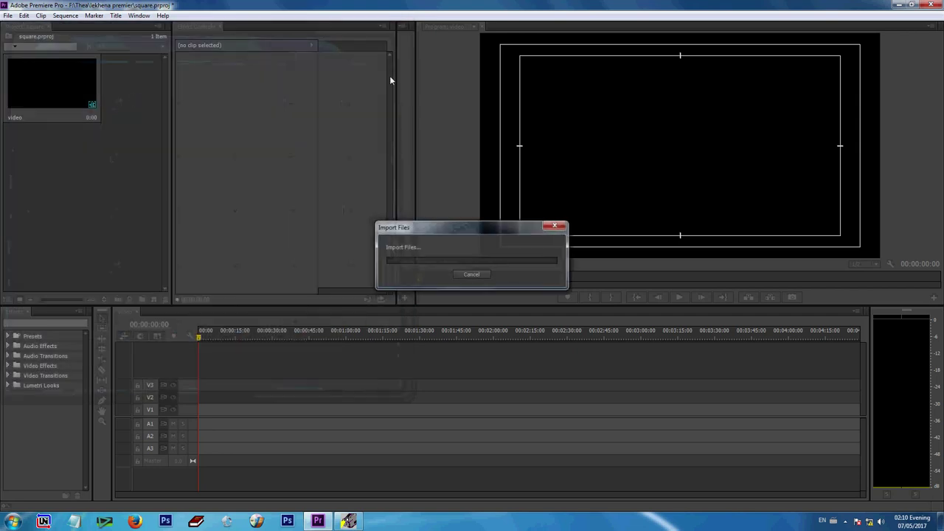
{"action": "left_click_drag", "start_coordinate": [136, 79], "coordinate": [205, 412]}
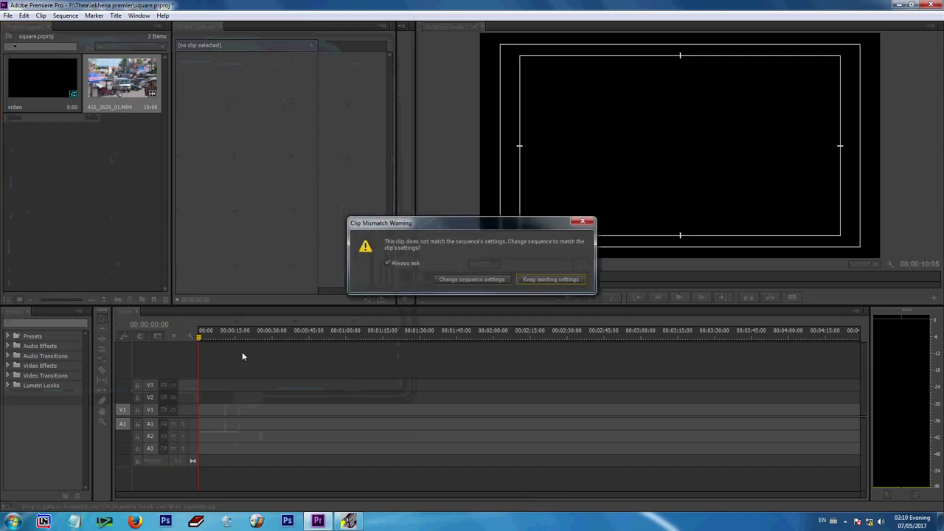
- Keep the sequence's existing settings for 415_2629_01.MP4 and play a few seconds of it, zooming the timeline
{"action": "left_click", "coordinate": [574, 281]}
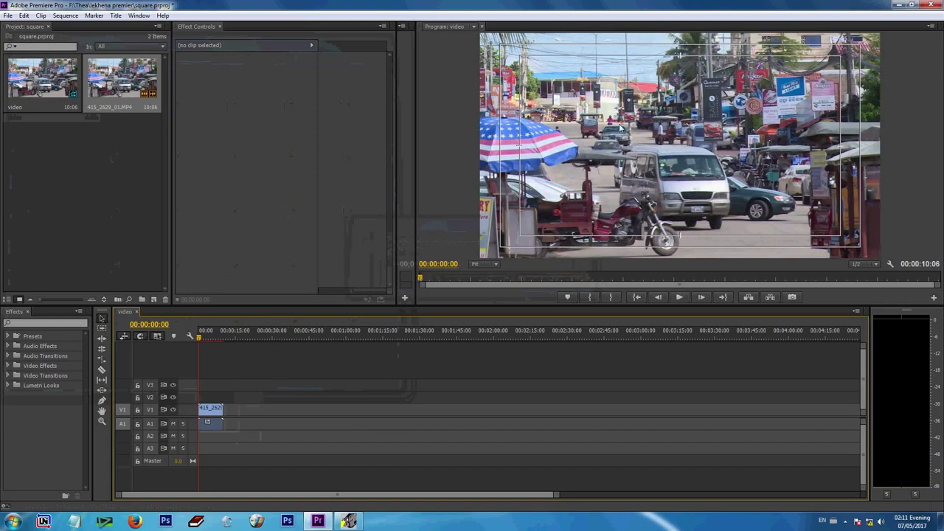
{"action": "key", "text": "space"}
{"action": "key", "text": "equal"}
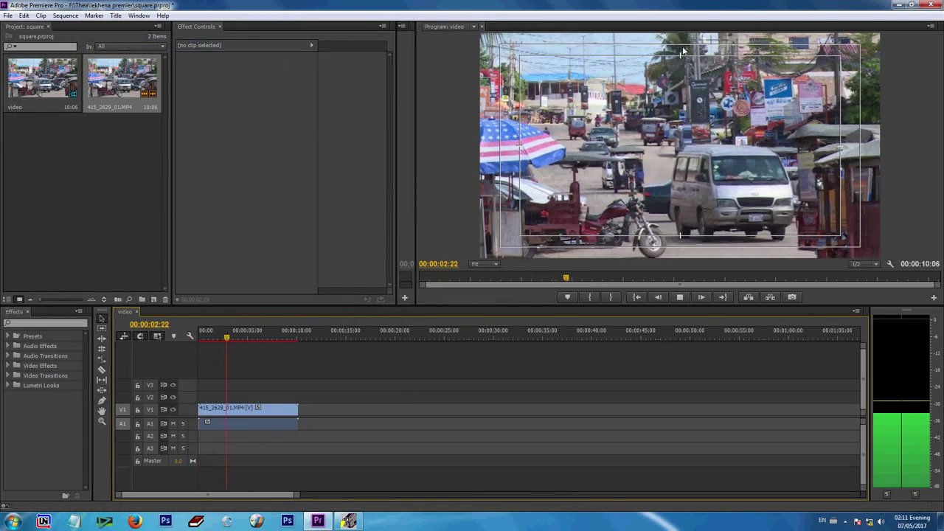
{"action": "key", "text": "space"}
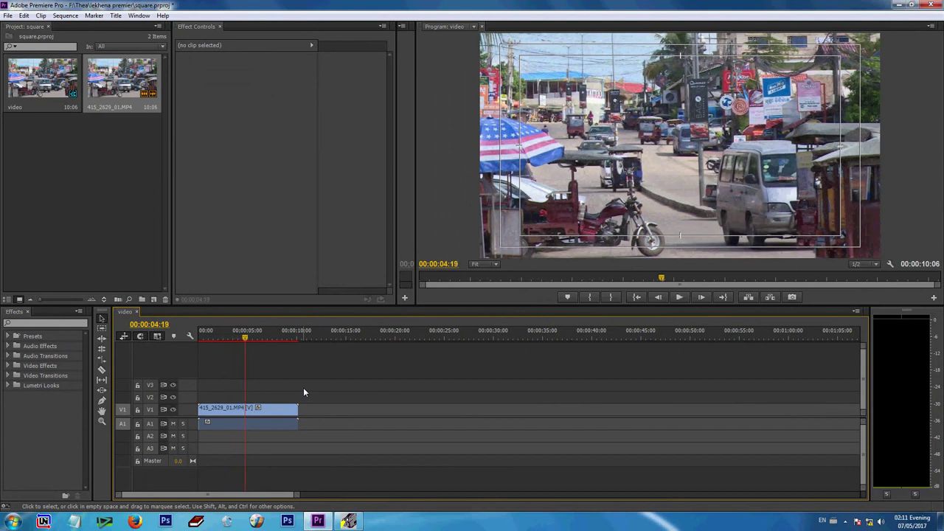
{"action": "left_click", "coordinate": [7, 14]}
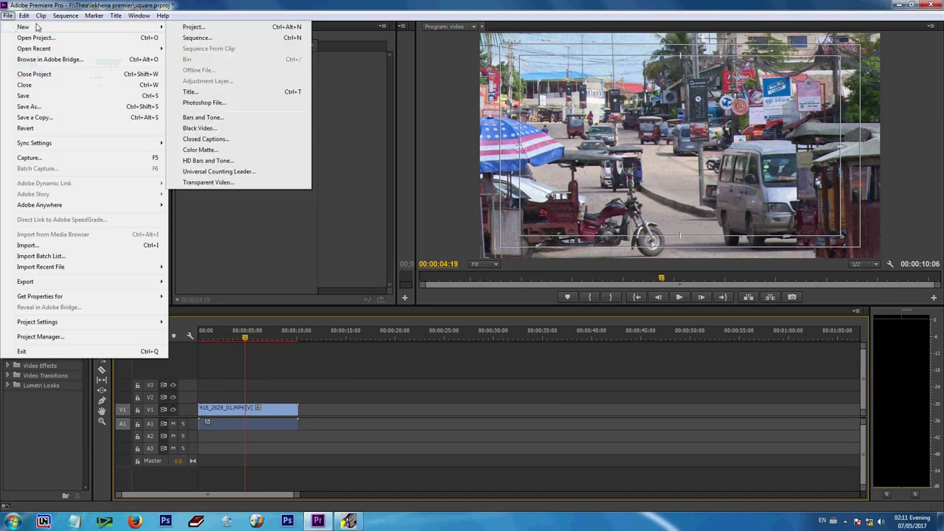
- Create Sequence 02 in Custom editing mode with a 1080×1080 frame size
{"action": "left_click", "coordinate": [8, 15]}
{"action": "left_click", "coordinate": [65, 15]}
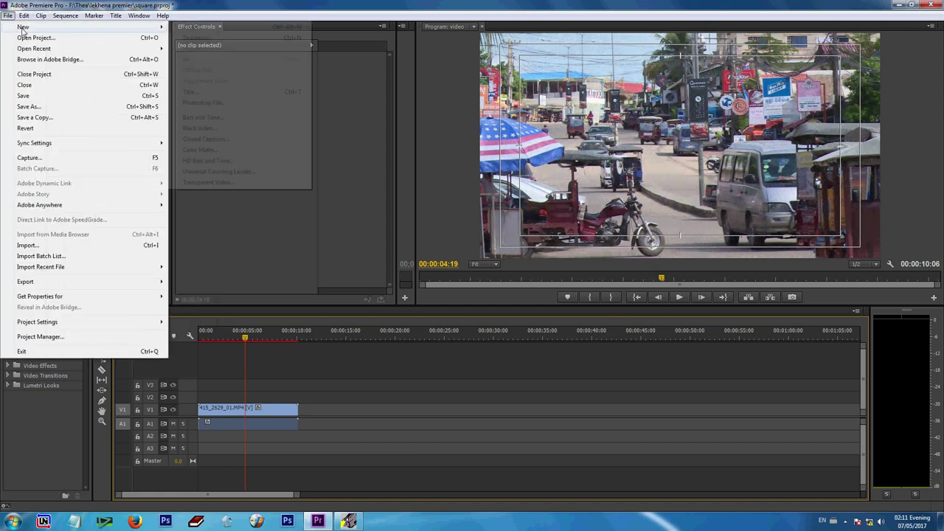
{"action": "left_click", "coordinate": [211, 38]}
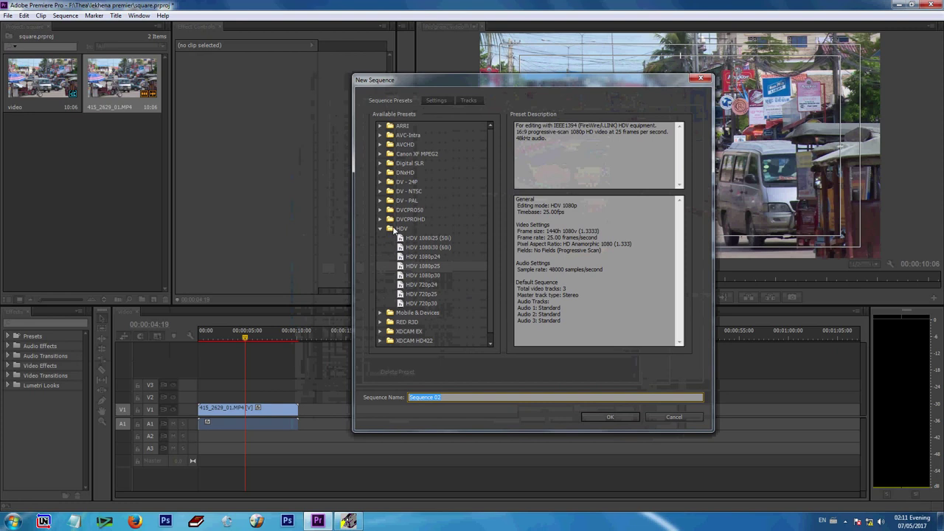
{"action": "left_click", "coordinate": [437, 101]}
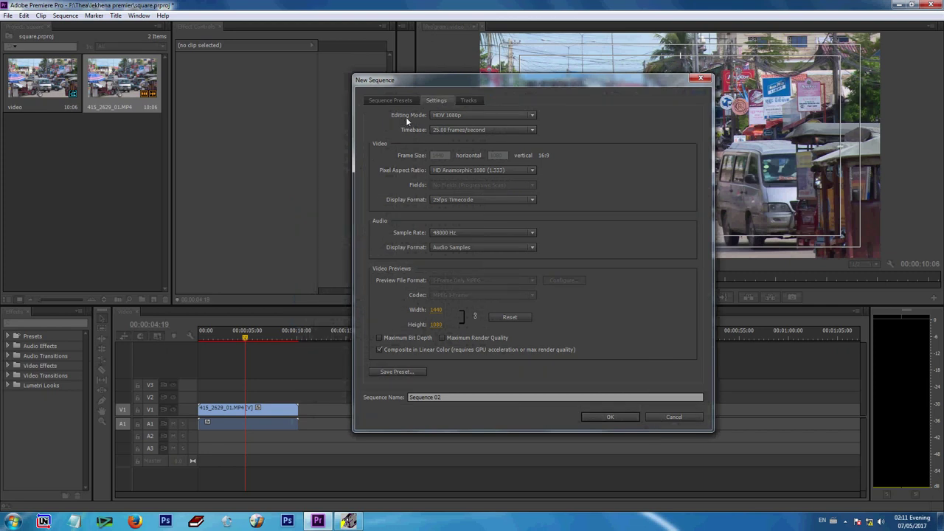
{"action": "left_click", "coordinate": [446, 115]}
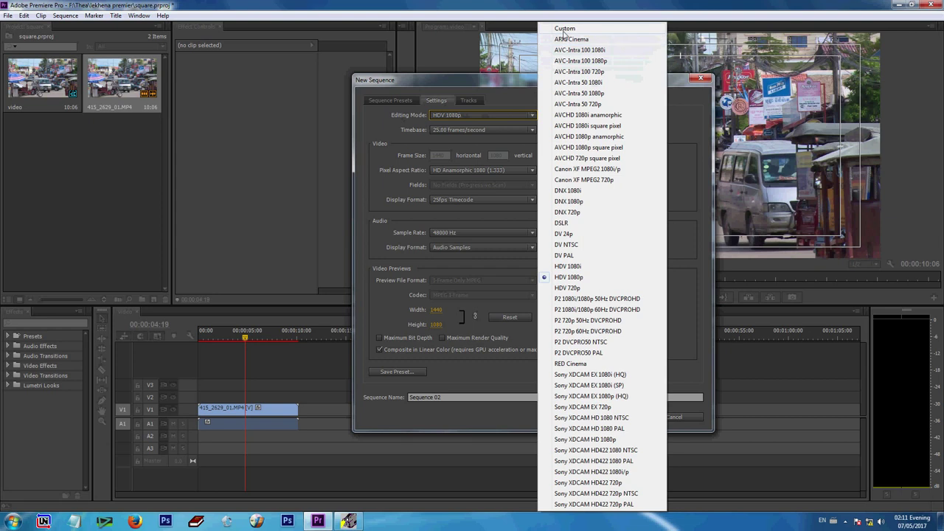
{"action": "left_click", "coordinate": [565, 30]}
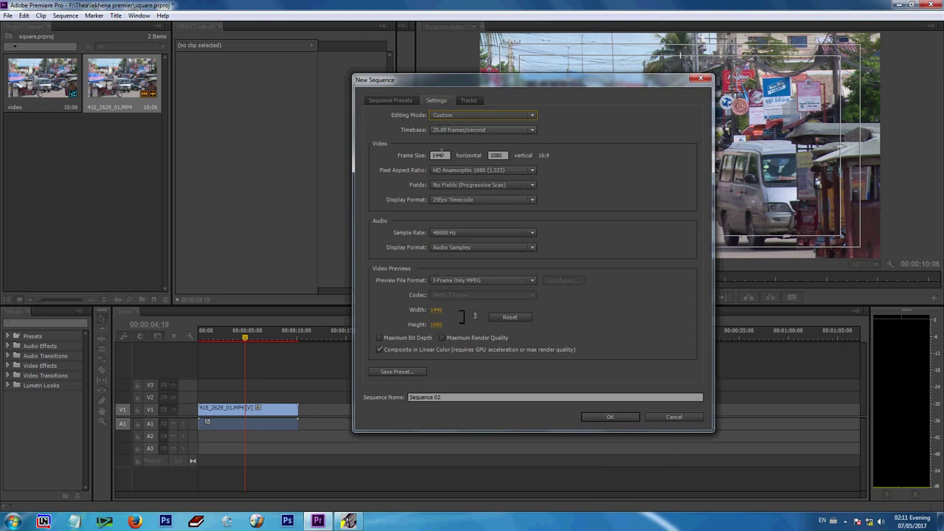
{"action": "left_click", "coordinate": [442, 155]}
{"action": "type", "text": "1"}
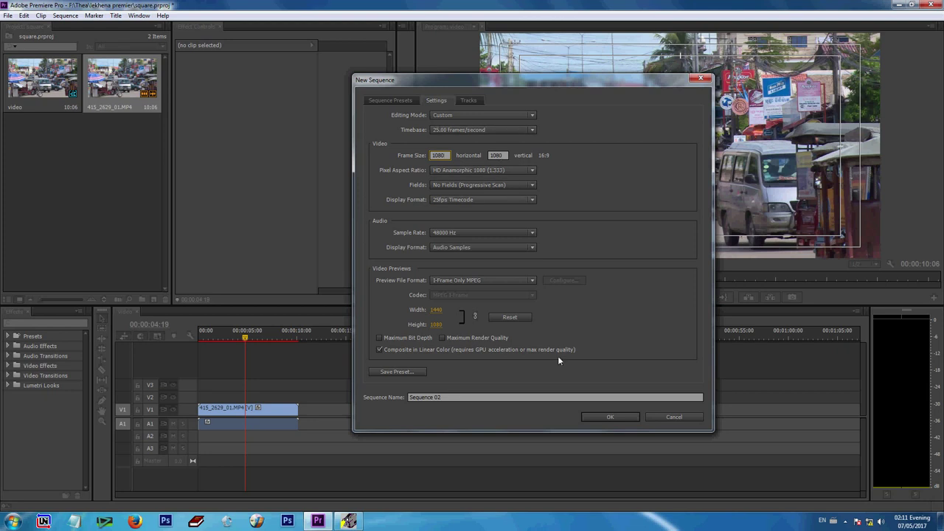
{"action": "left_click", "coordinate": [610, 418]}
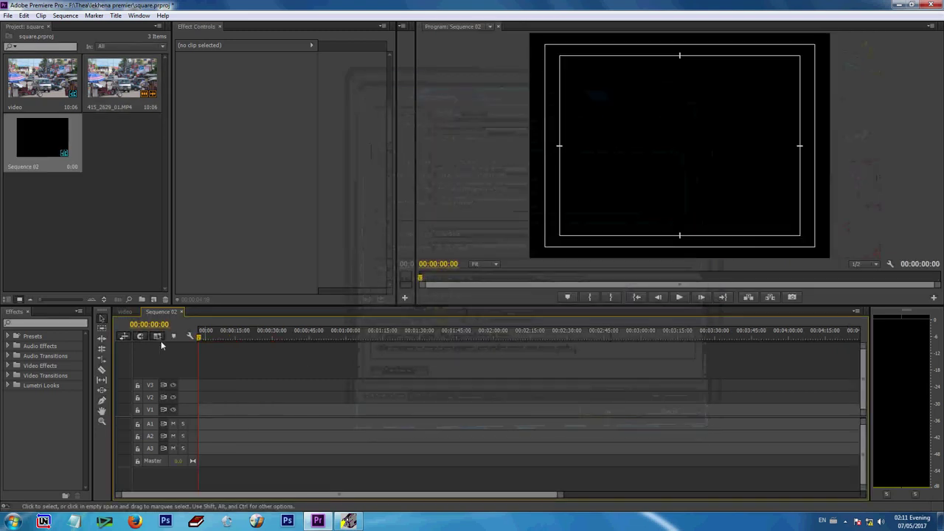
- Nest the video sequence into Sequence 02, keeping Sequence 02's square settings
{"action": "right_click", "coordinate": [159, 313]}
{"action": "left_click", "coordinate": [411, 375]}
{"action": "left_click_drag", "start_coordinate": [283, 331], "coordinate": [229, 330]}
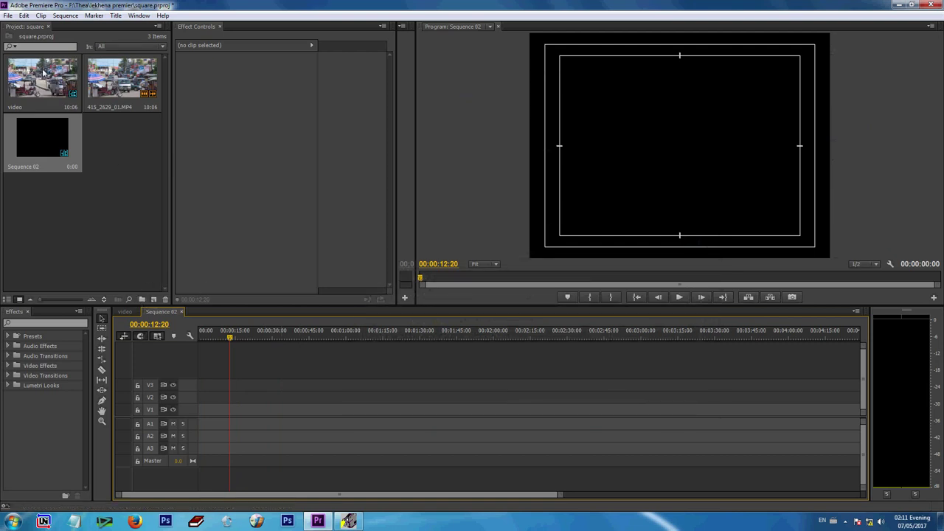
{"action": "mouse_move", "coordinate": [43, 72]}
{"action": "left_mouse_down"}
{"action": "mouse_move", "coordinate": [262, 400]}
{"action": "mouse_move", "coordinate": [210, 410]}
{"action": "left_mouse_up"}
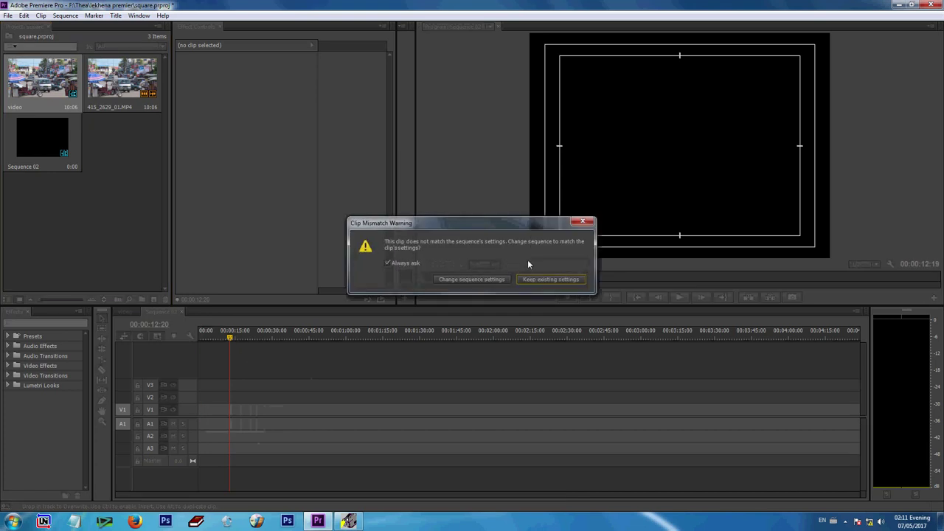
{"action": "left_click", "coordinate": [539, 279]}
- Move the nested clip to 00:00:00:00 and preview the square framing
{"action": "left_click", "coordinate": [218, 339]}
{"action": "left_click_drag", "start_coordinate": [218, 340], "coordinate": [213, 339]}
{"action": "left_click_drag", "start_coordinate": [213, 415], "coordinate": [208, 414]}
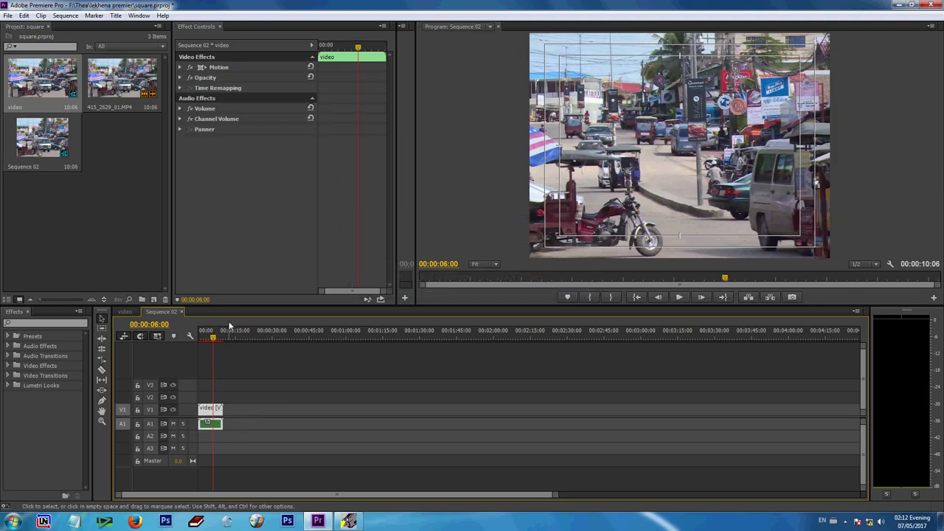
{"action": "key", "text": "Home"}
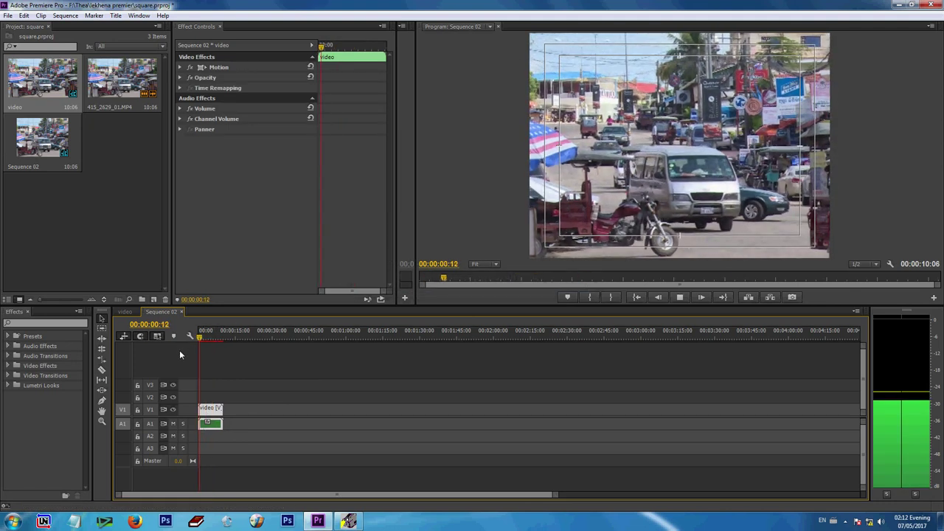
{"action": "key", "text": "space"}
{"action": "key", "text": "="}
{"action": "key", "text": "="}
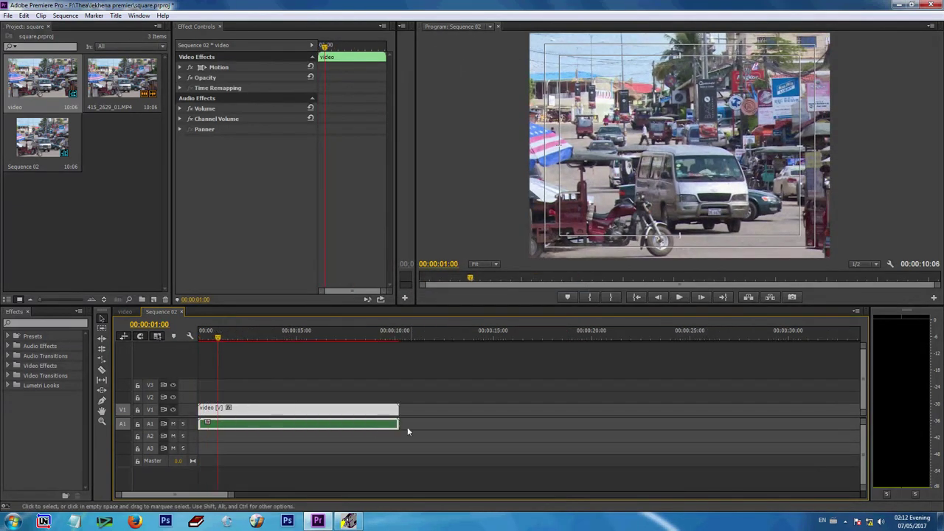
{"action": "left_click", "coordinate": [407, 427]}
{"action": "left_click", "coordinate": [314, 409]}
{"action": "key", "text": "space"}
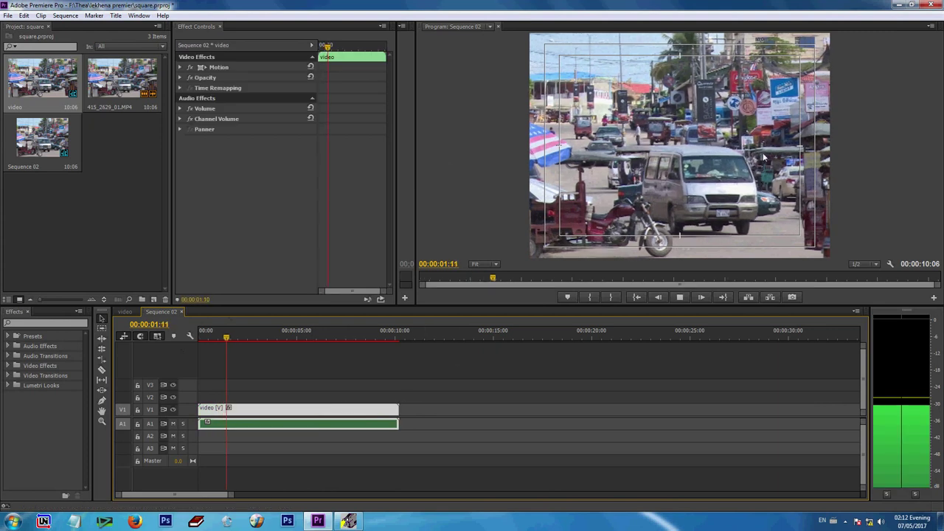
- Play the original video sequence from the start for comparison
{"action": "left_click", "coordinate": [126, 312]}
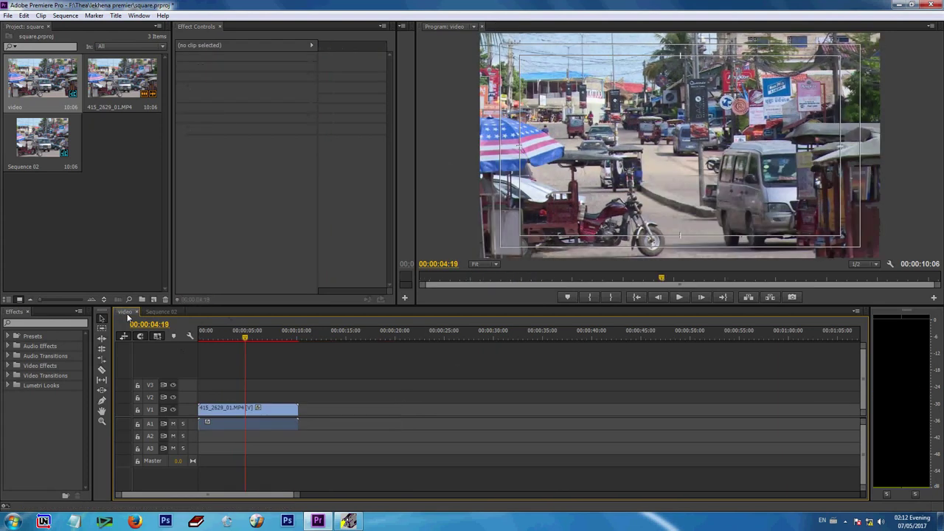
{"action": "key", "text": "Home"}
{"action": "key", "text": "space"}
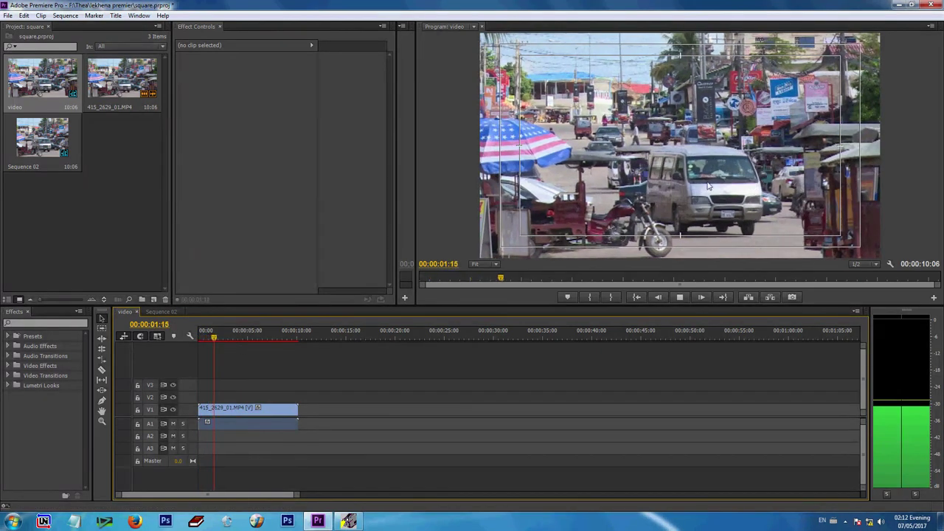
{"action": "key", "text": "space"}
- Return to Sequence 02 and scrub and play it to find the 00:00:09:15 range
{"action": "left_click", "coordinate": [158, 311]}
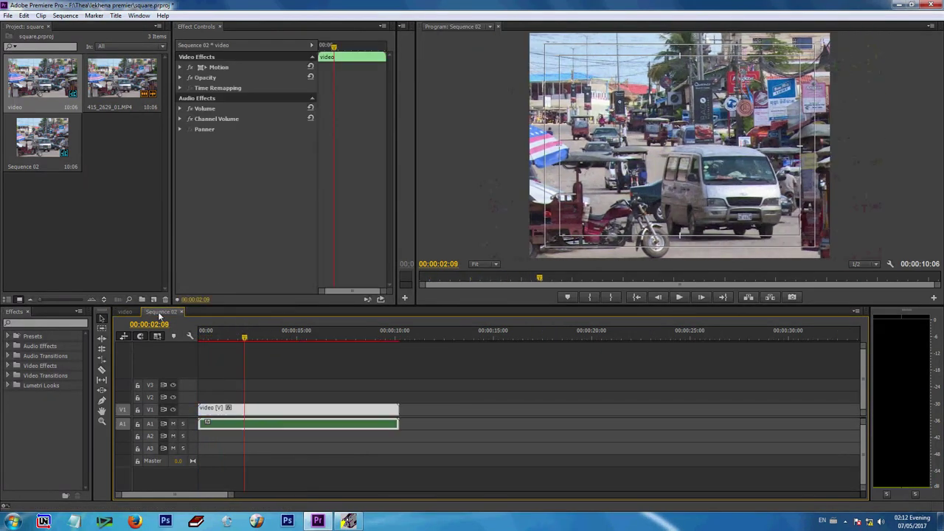
{"action": "right_click", "coordinate": [158, 311]}
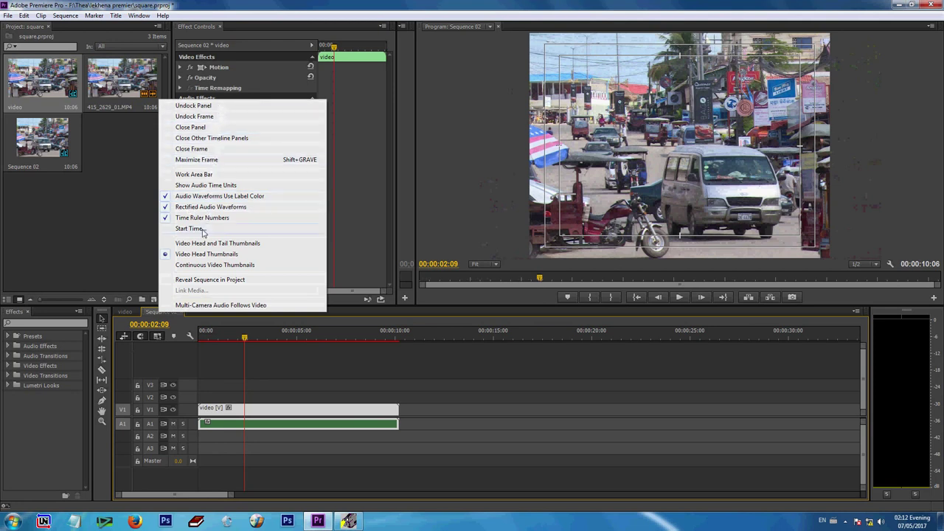
{"action": "left_click", "coordinate": [343, 346]}
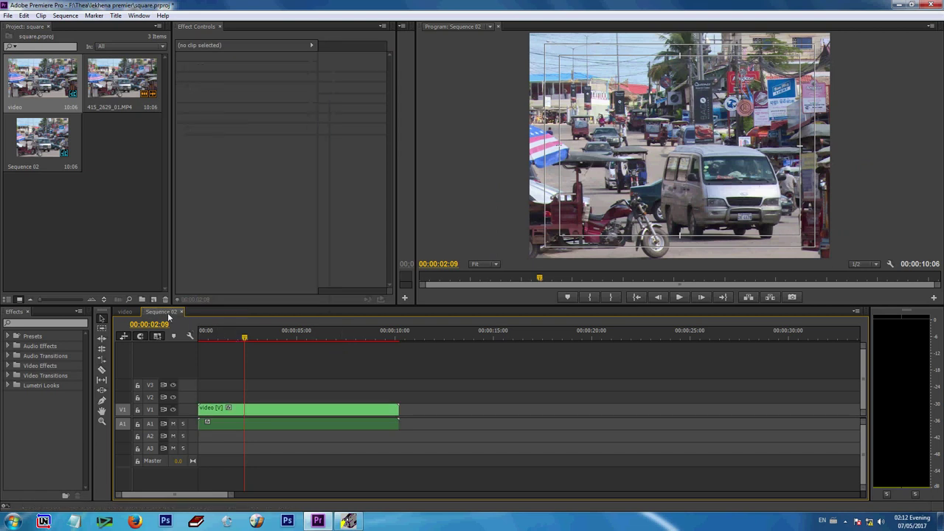
{"action": "right_click", "coordinate": [35, 170]}
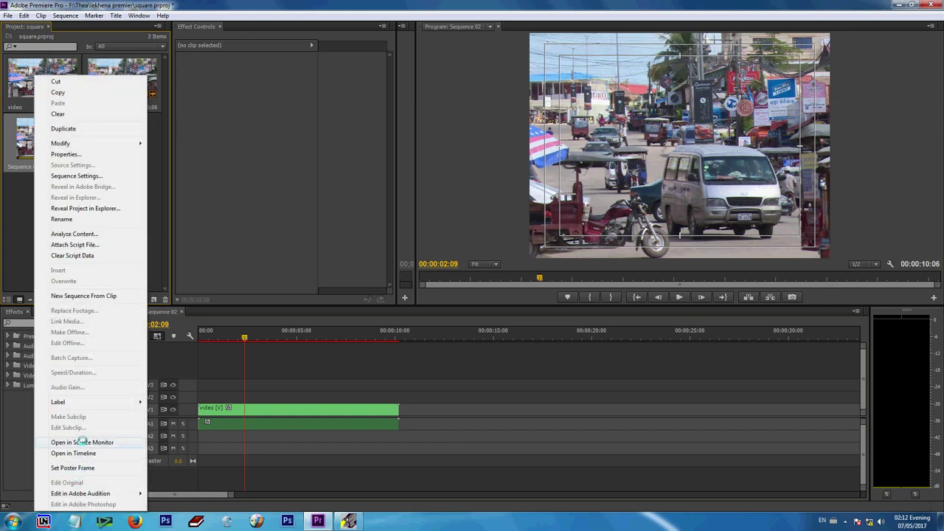
{"action": "left_click", "coordinate": [394, 386]}
{"action": "left_click_drag", "start_coordinate": [318, 332], "coordinate": [297, 360]}
{"action": "key", "text": "space"}
{"action": "key", "text": "space"}
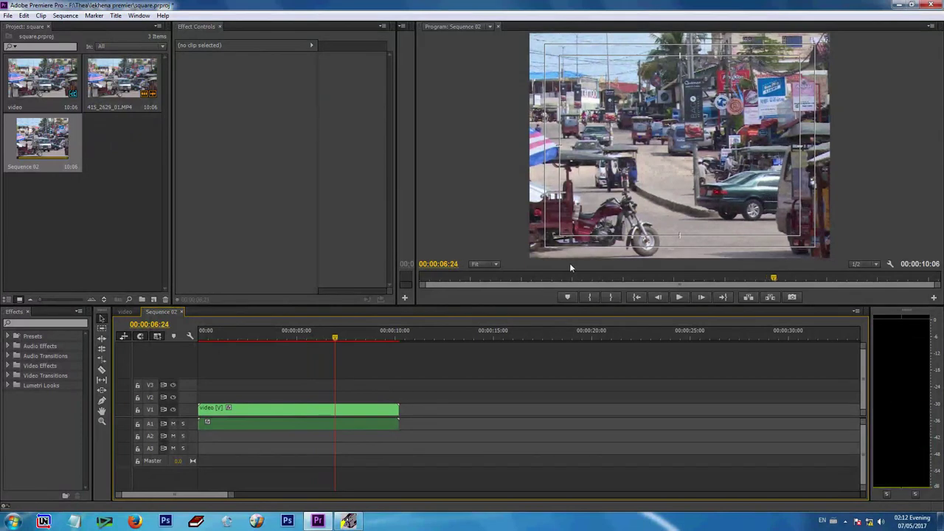
{"action": "mouse_move", "coordinate": [346, 338]}
{"action": "left_mouse_down"}
{"action": "mouse_move", "coordinate": [192, 352]}
{"action": "mouse_move", "coordinate": [387, 351]}
{"action": "mouse_move", "coordinate": [234, 353]}
{"action": "left_mouse_up"}
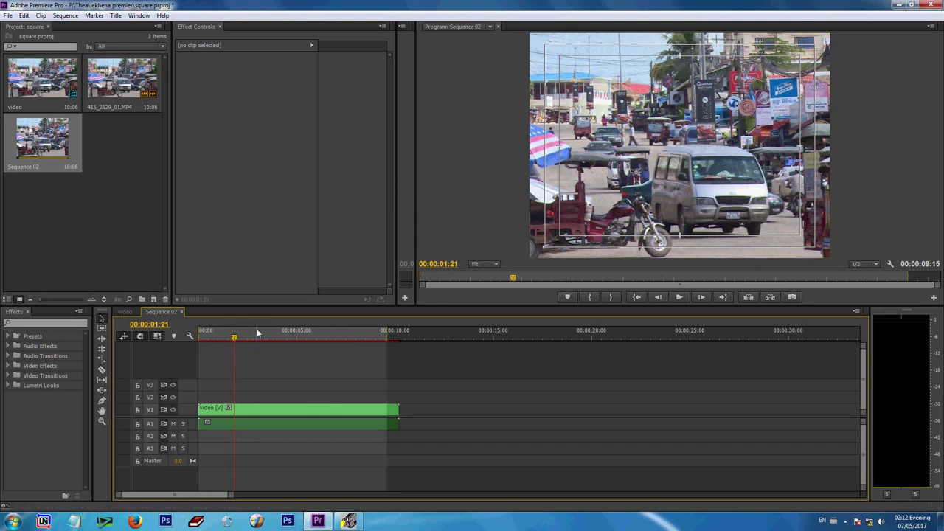
{"action": "left_click", "coordinate": [256, 330]}
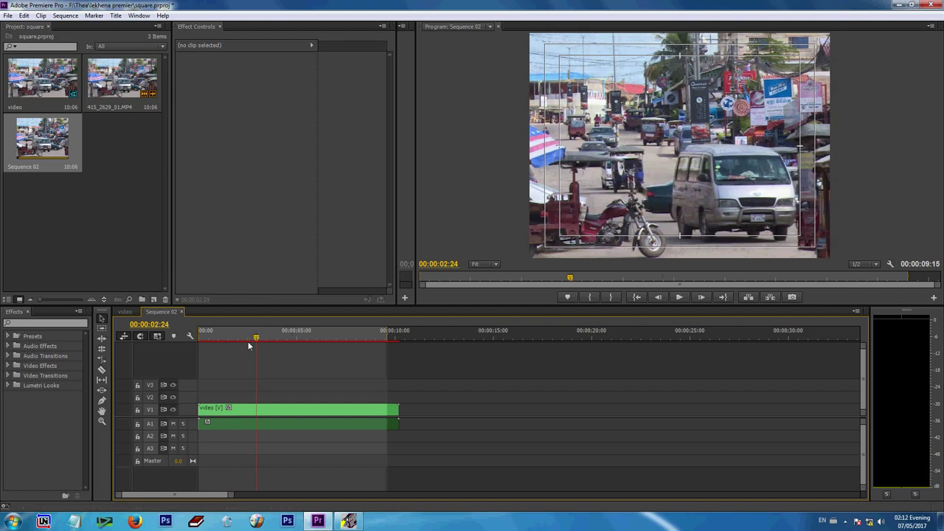
- Open Export Settings for Sequence 02 with Ctrl+M and select the Android Tablet - 1080p 29.97 preset
{"action": "key", "text": "ctrl+m"}
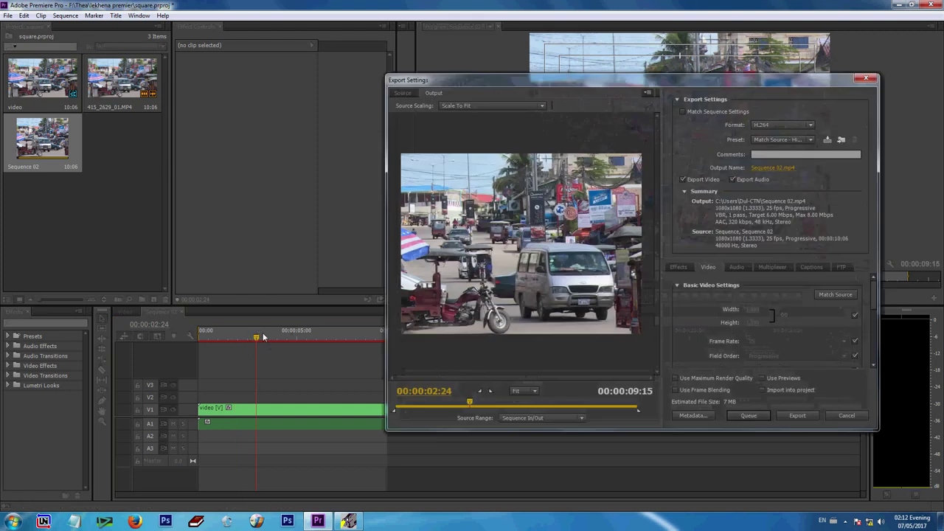
{"action": "left_click_drag", "start_coordinate": [522, 83], "coordinate": [377, 74]}
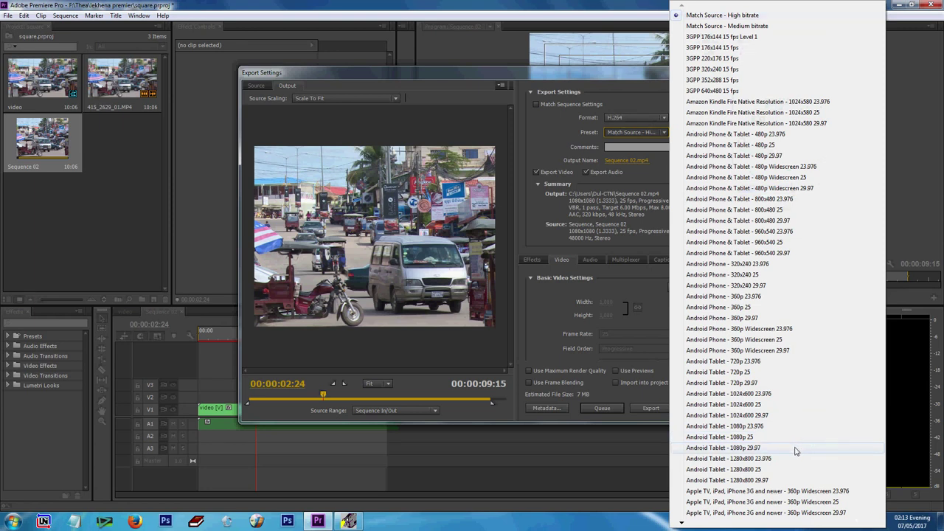
{"action": "left_click", "coordinate": [796, 448]}
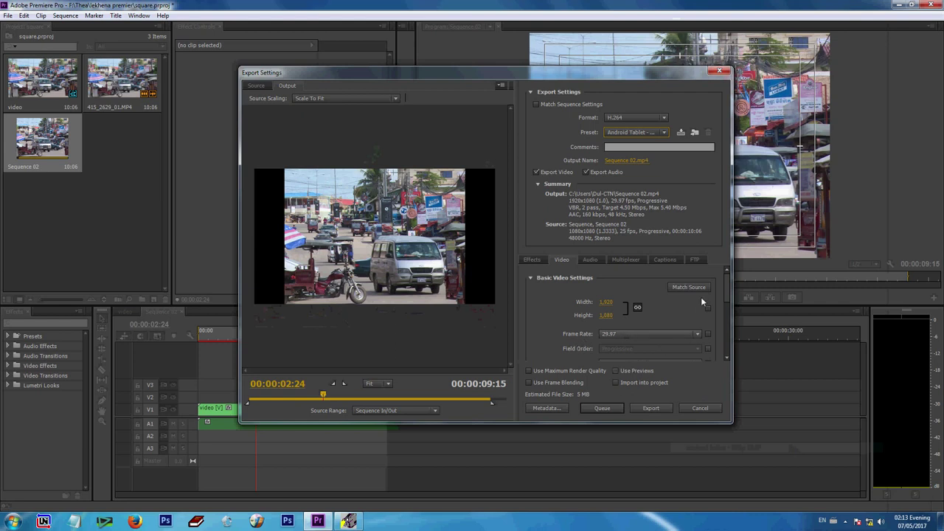
- Unlink width from height, set the export width to 1080, and open the Output Name dialog
{"action": "left_click", "coordinate": [639, 307]}
{"action": "left_click", "coordinate": [606, 302]}
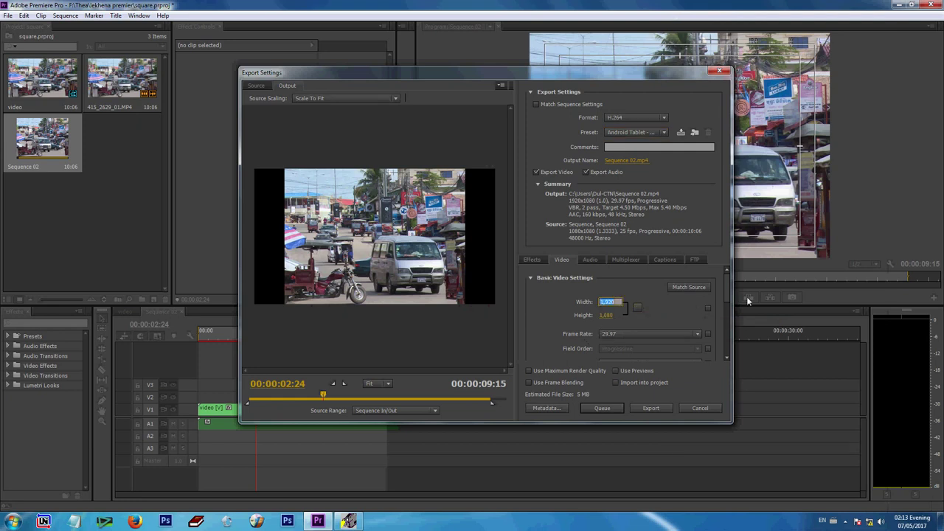
{"action": "type", "text": "1"}
{"action": "key", "text": "Return"}
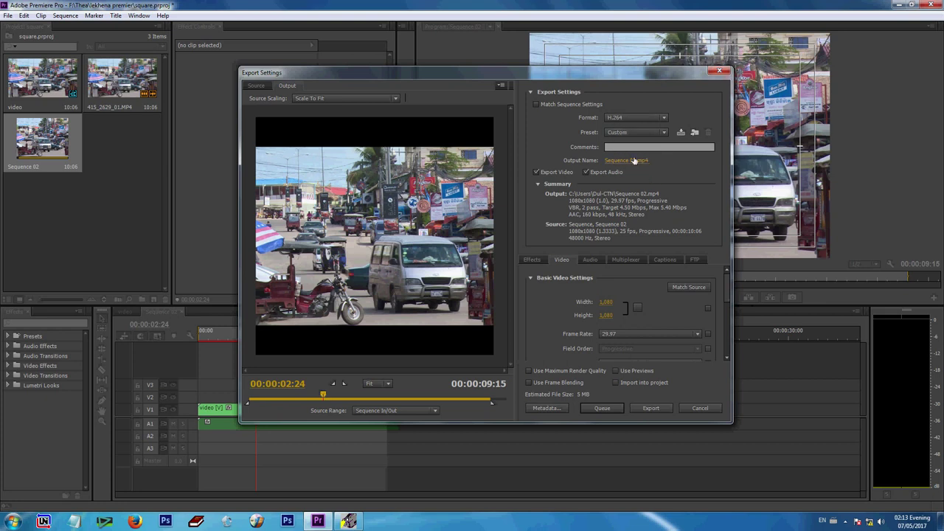
{"action": "left_click", "coordinate": [640, 160]}
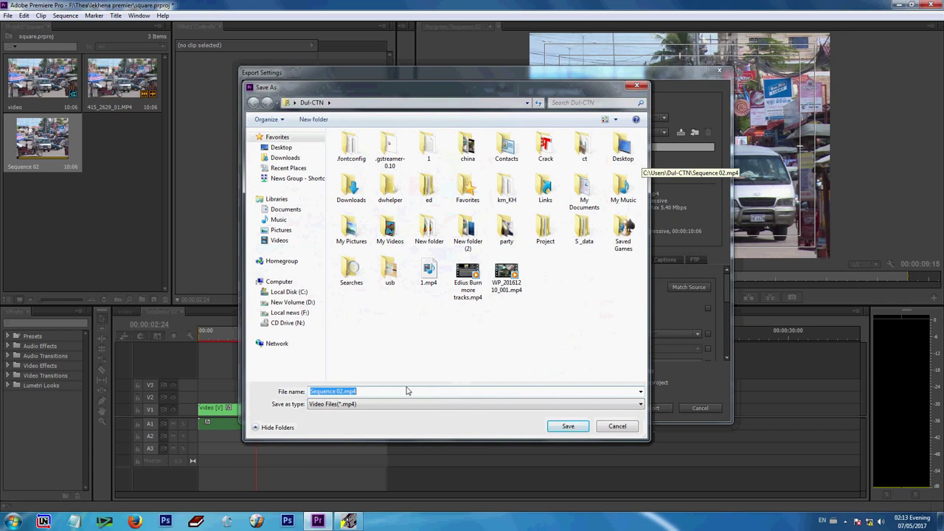
- Name the output file 'Video Square', save it, and start exporting Video Square.mp4
{"action": "type", "text": "Video"}
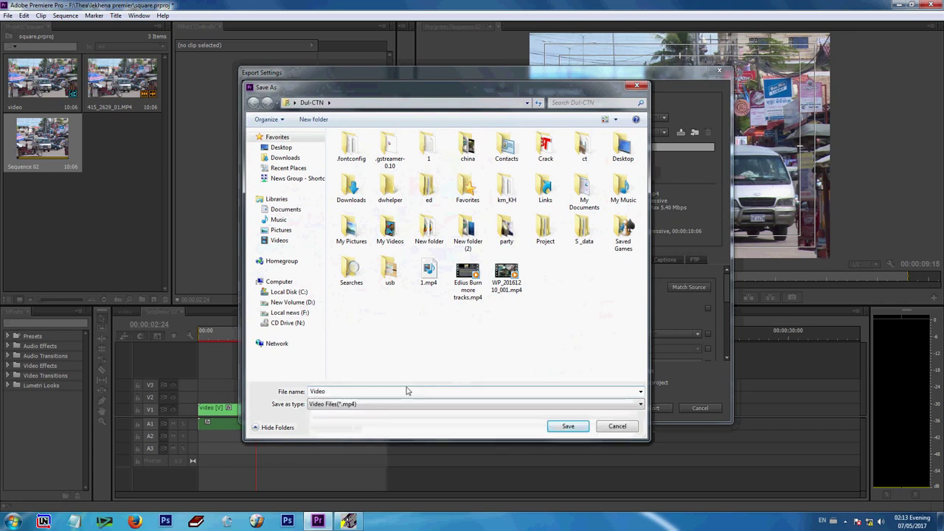
{"action": "type", "text": " Qua"}
{"action": "key", "text": "BackSpace"}
{"action": "key", "text": "BackSpace"}
{"action": "key", "text": "BackSpace"}
{"action": "key", "text": "BackSpace"}
{"action": "key", "text": "BackSpace"}
{"action": "type", "text": "quare"}
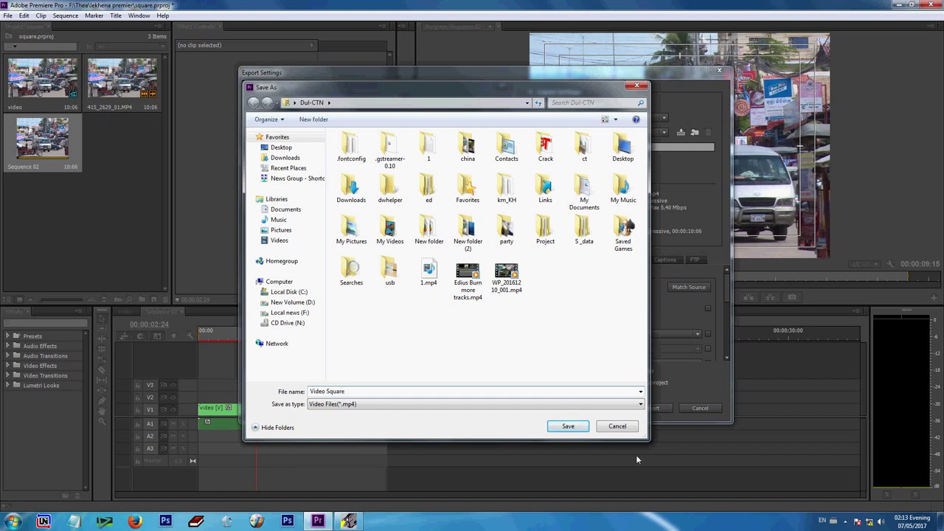
{"action": "left_click", "coordinate": [572, 428]}
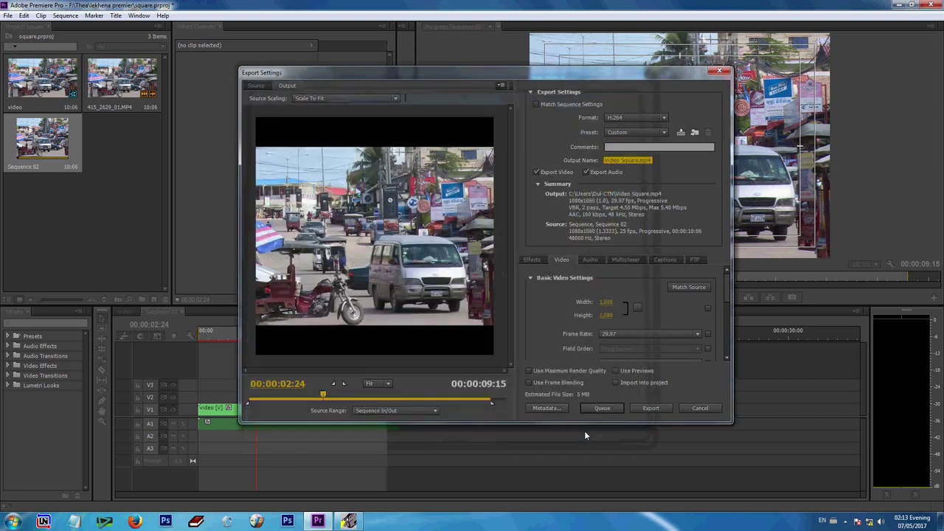
{"action": "left_click", "coordinate": [657, 409]}
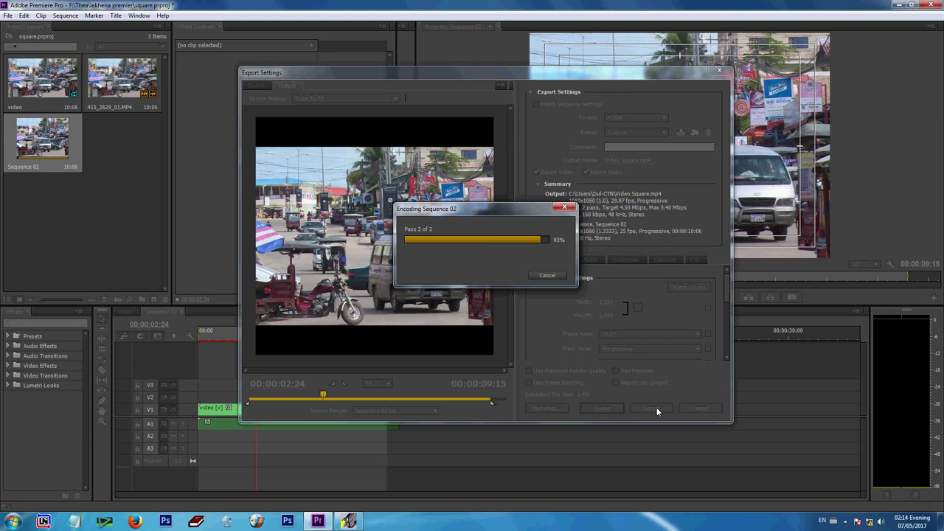
- Select Video Square.mp4 in the user folder to confirm 1080×1080, 00:00:09 and 5.33 MB
{"action": "key", "text": "super"}
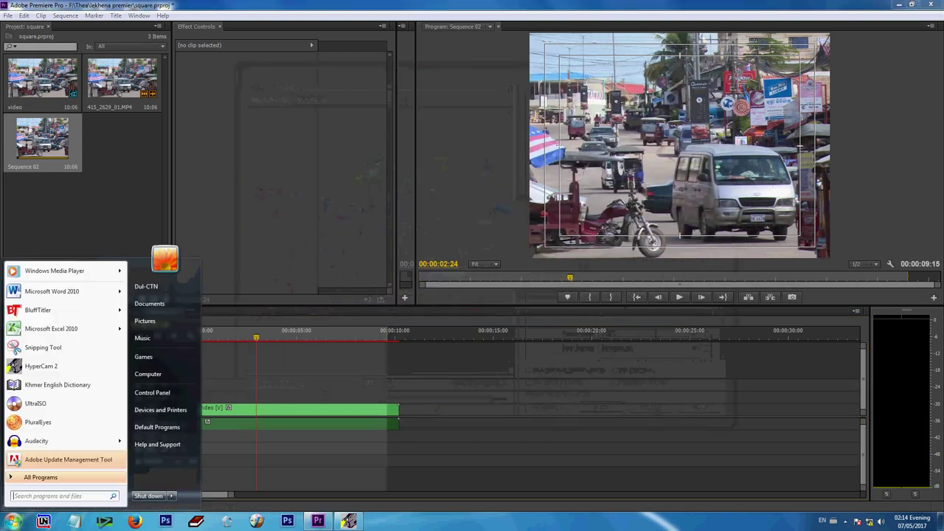
{"action": "left_click", "coordinate": [183, 288]}
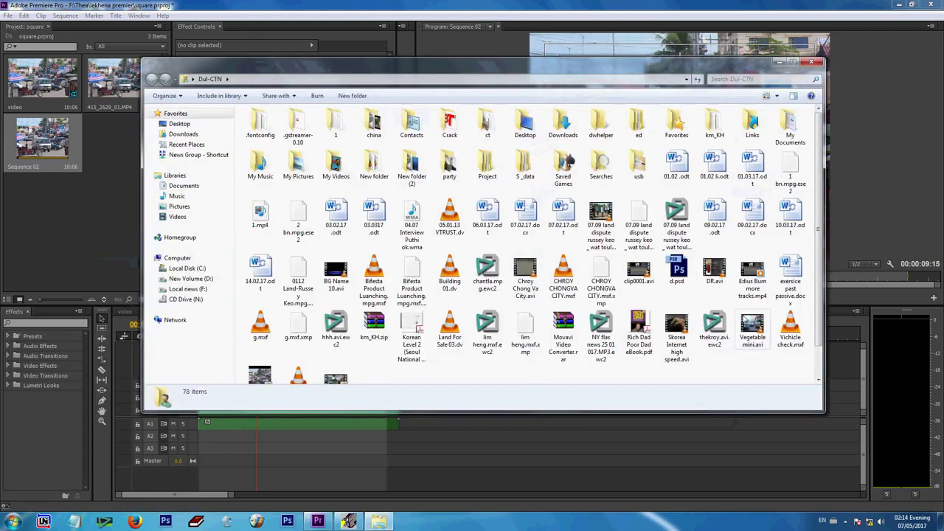
{"action": "scroll", "coordinate": [598, 387], "scroll_direction": "down", "scroll_amount": 1}
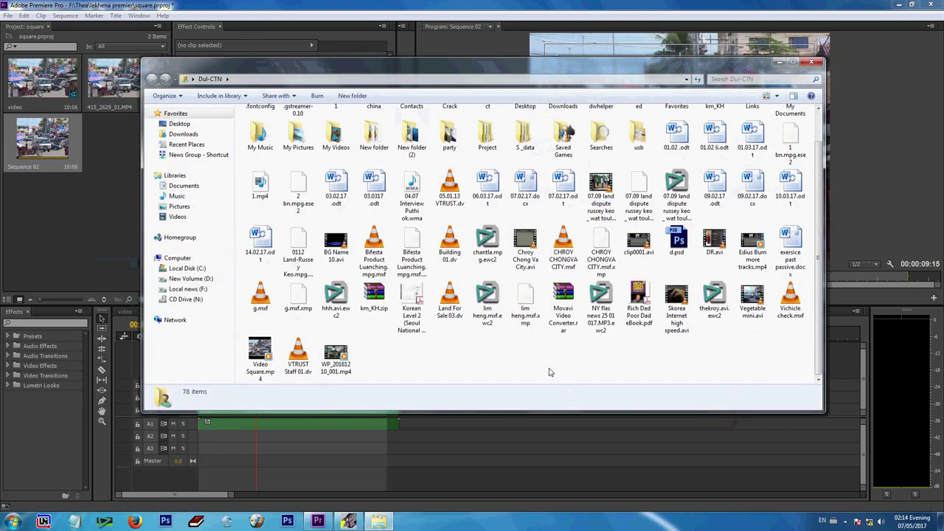
{"action": "left_click", "coordinate": [264, 362]}
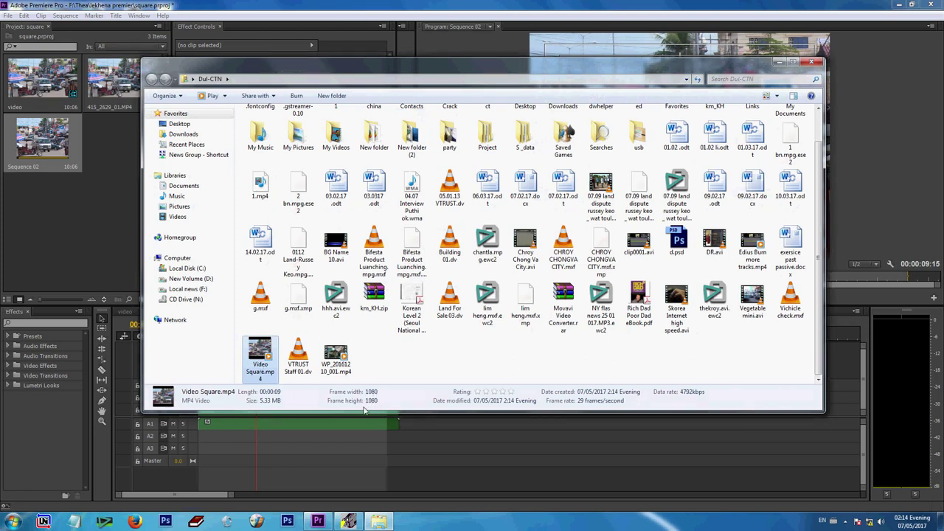
- Play Video Square.mp4 in Windows Media Player and enlarge the player window
{"action": "right_click", "coordinate": [255, 347]}
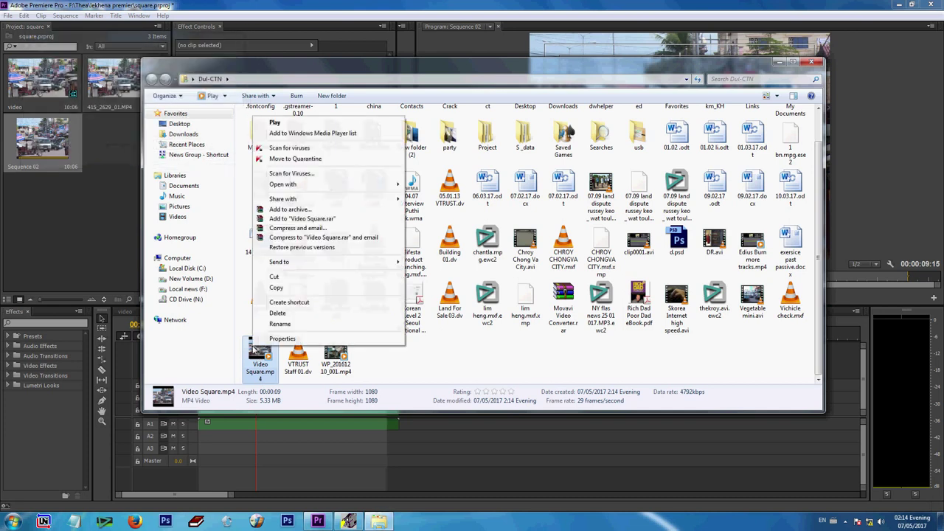
{"action": "left_click", "coordinate": [291, 124]}
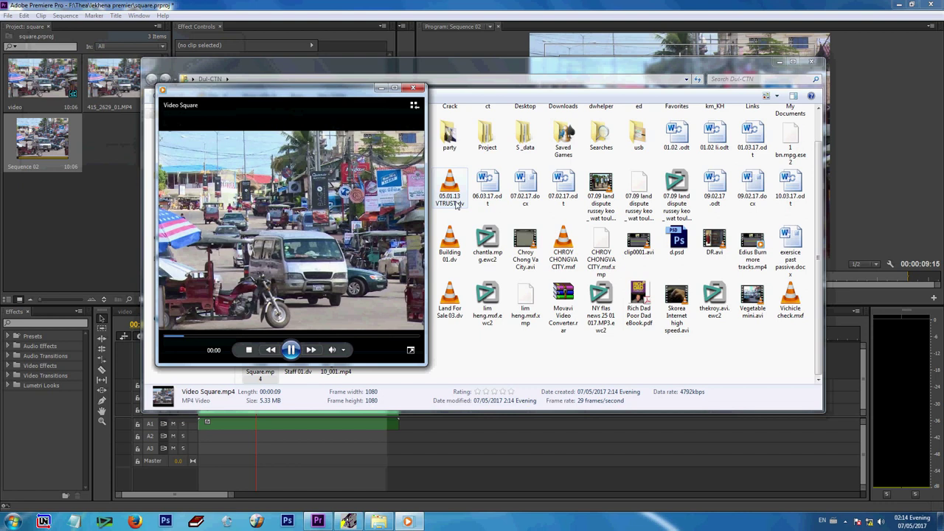
{"action": "left_click_drag", "start_coordinate": [428, 367], "coordinate": [682, 426]}
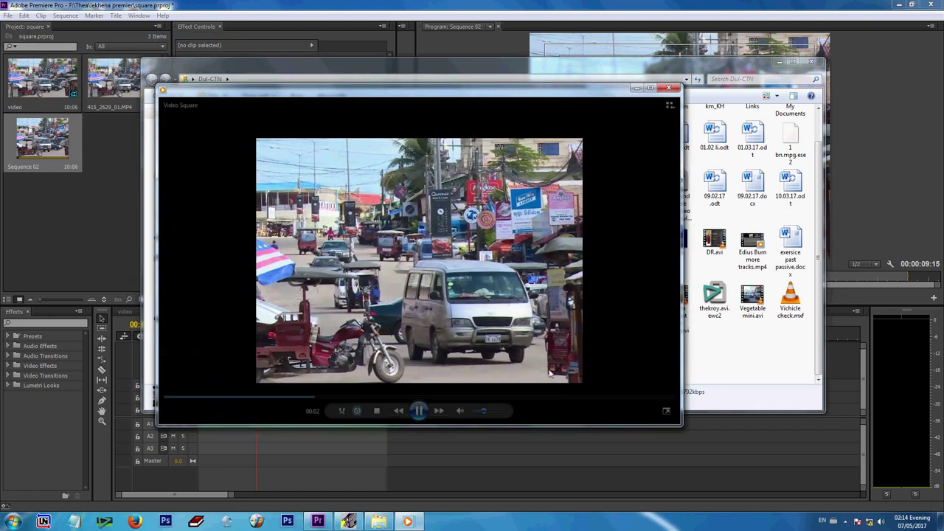